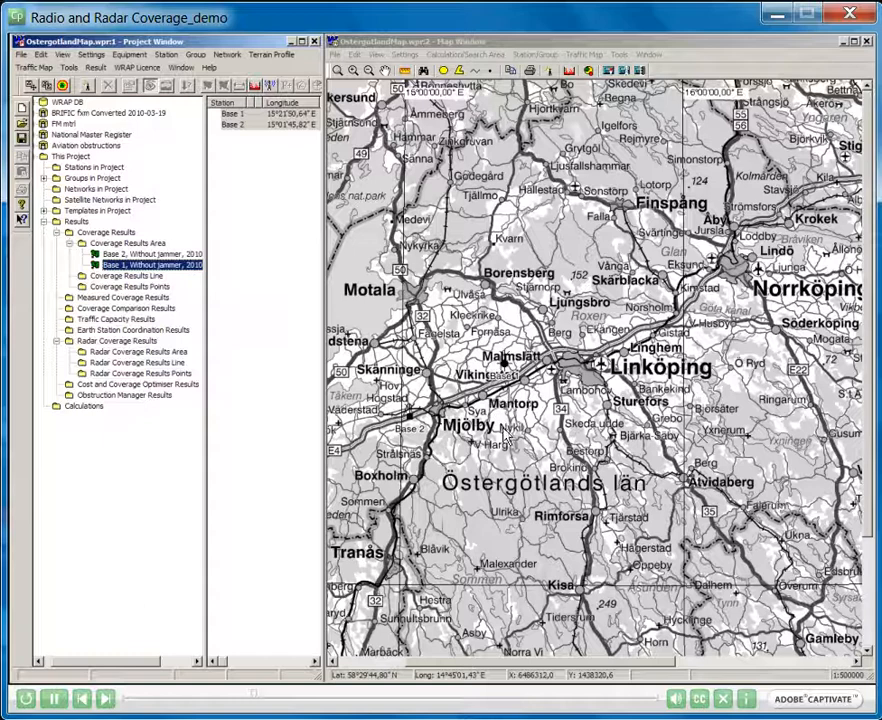
Create a new Tx station on the map just west of Rimforsa from the Jammer VHF template and name it Jammer
right_click(533, 530)
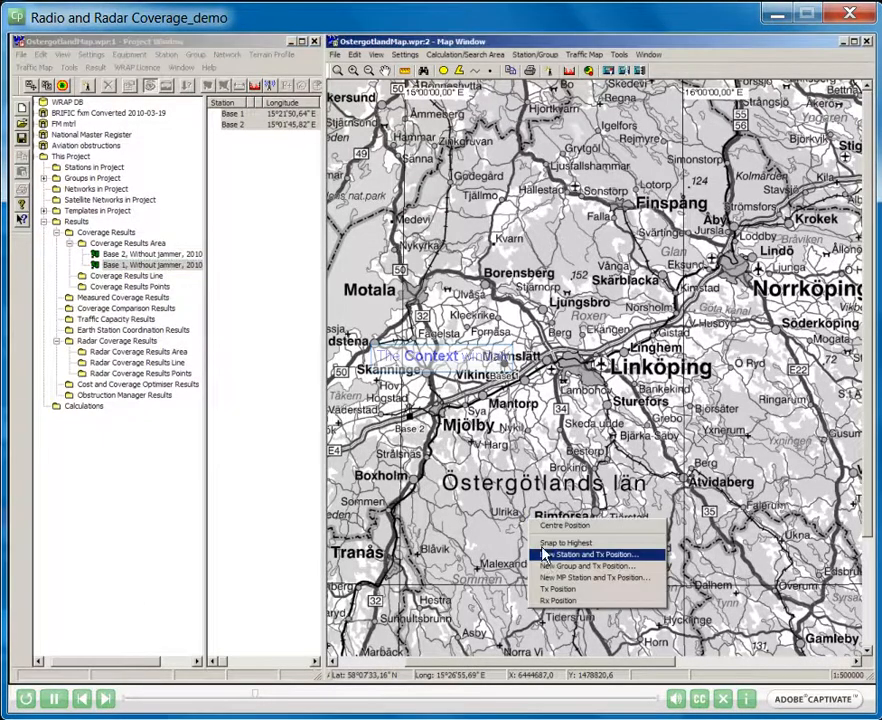
left_click(543, 558)
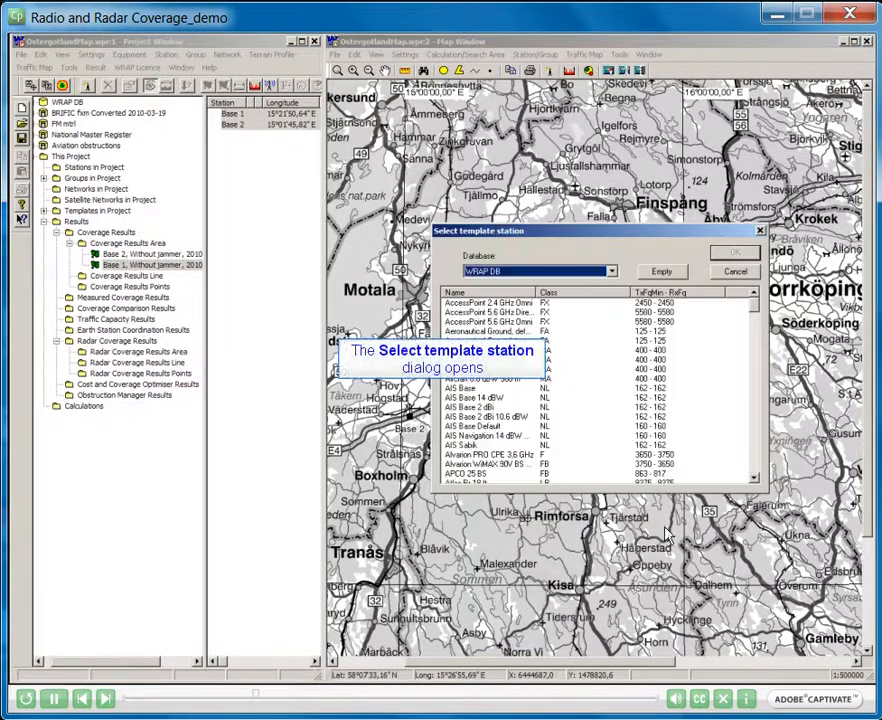
left_click_drag(755, 311, 755, 373)
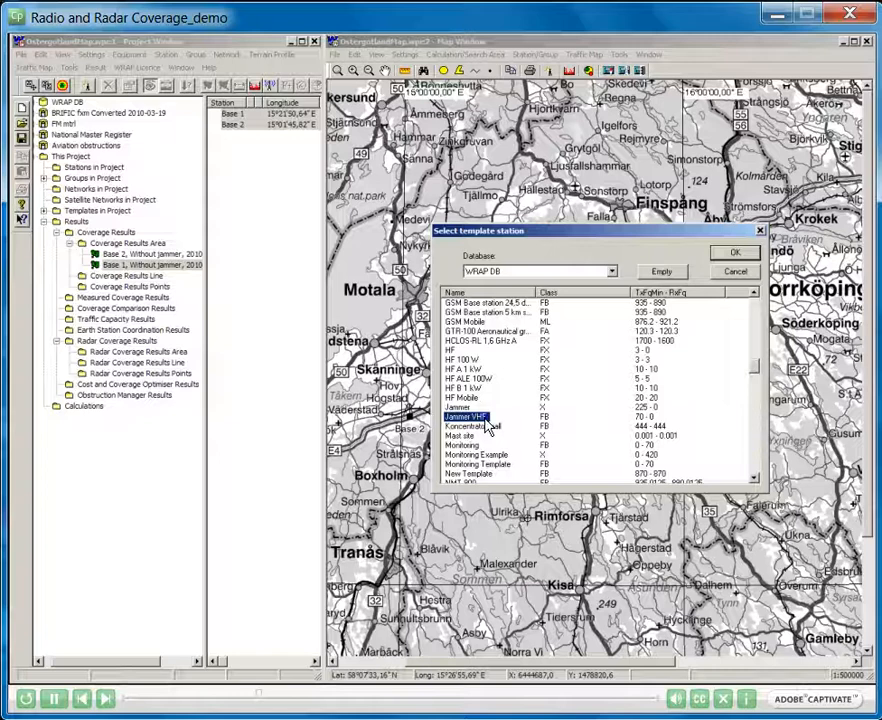
double_click(467, 418)
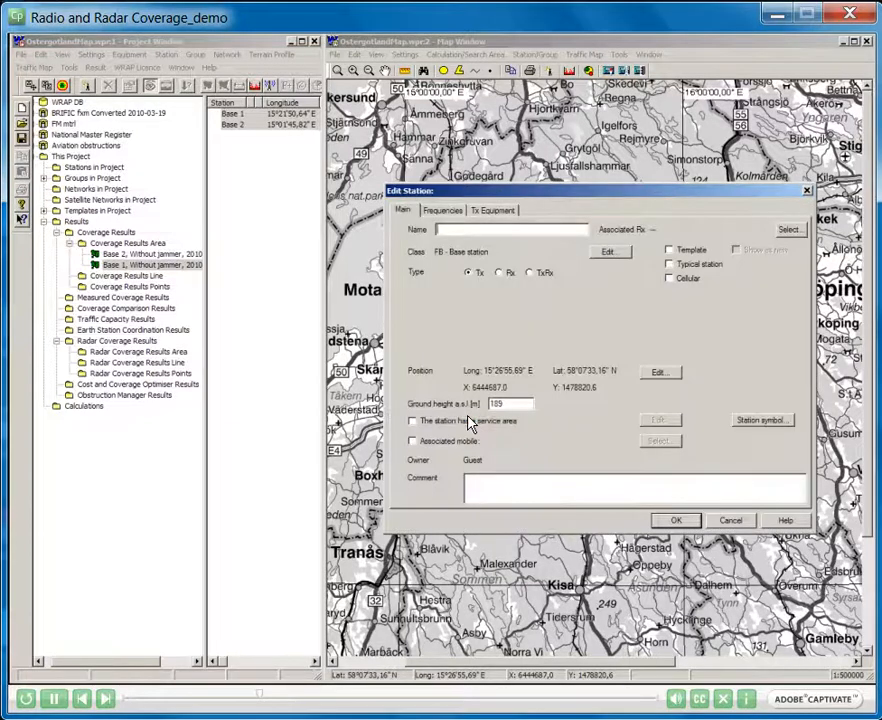
type("Jammer")
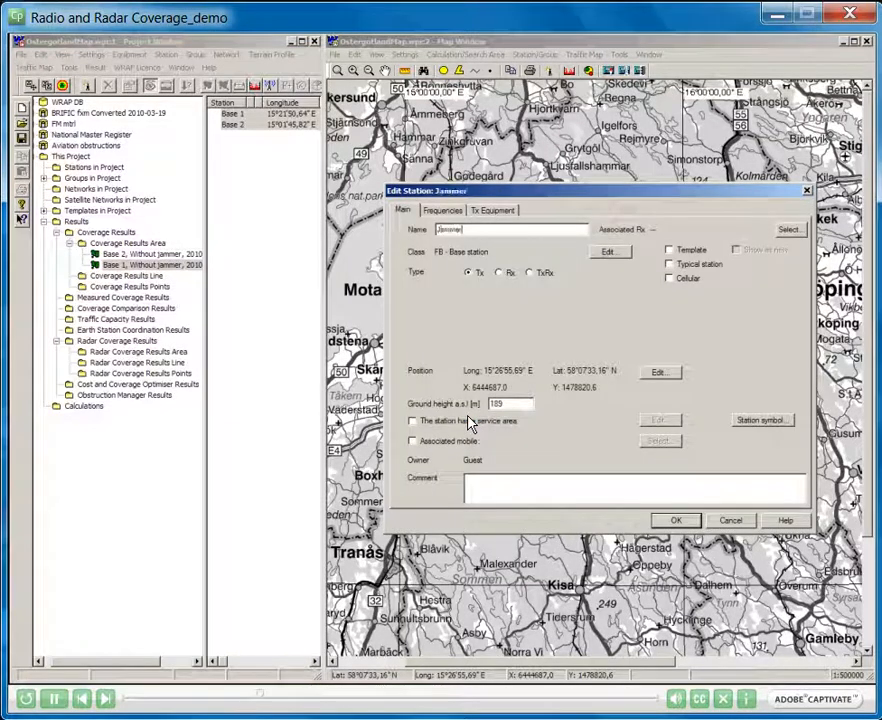
Set the Jammer station's Tx frequency to 68 MHz, check its Tx equipment and save the station
left_click(443, 210)
left_click(465, 298)
left_click(465, 298)
type("68.1")
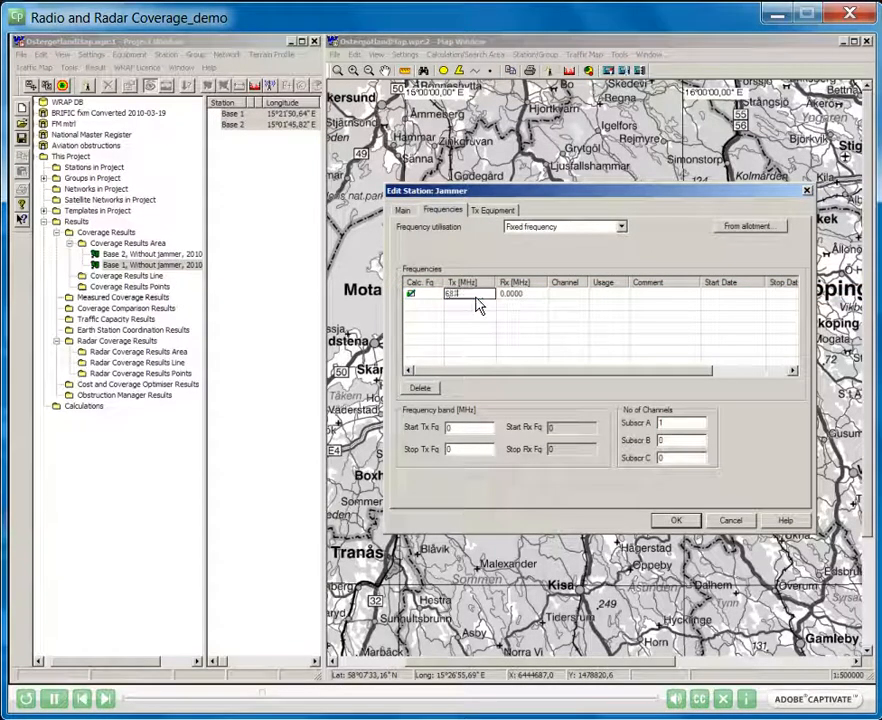
key("Tab")
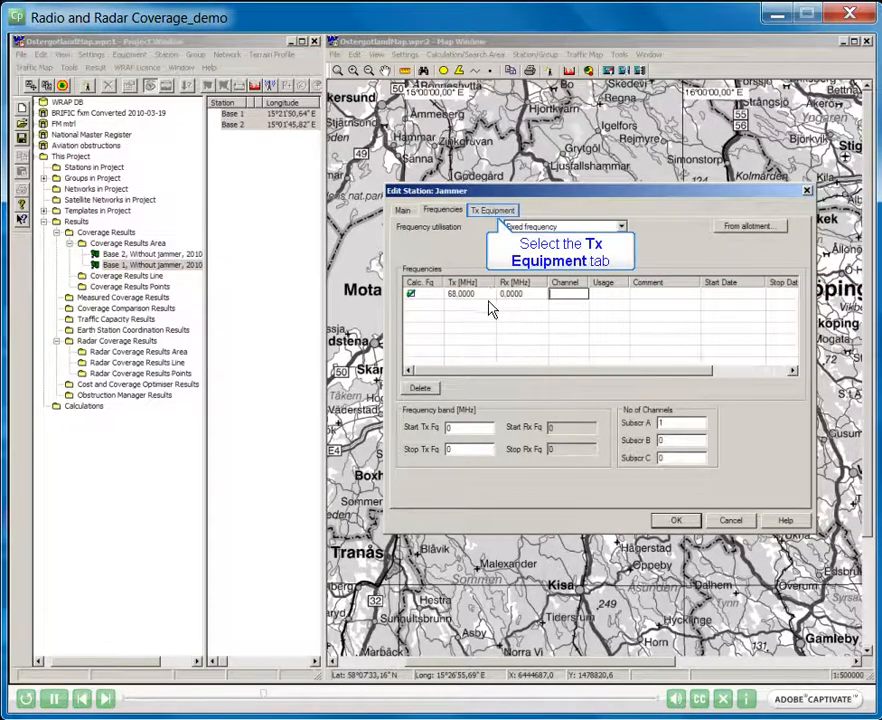
left_click(494, 213)
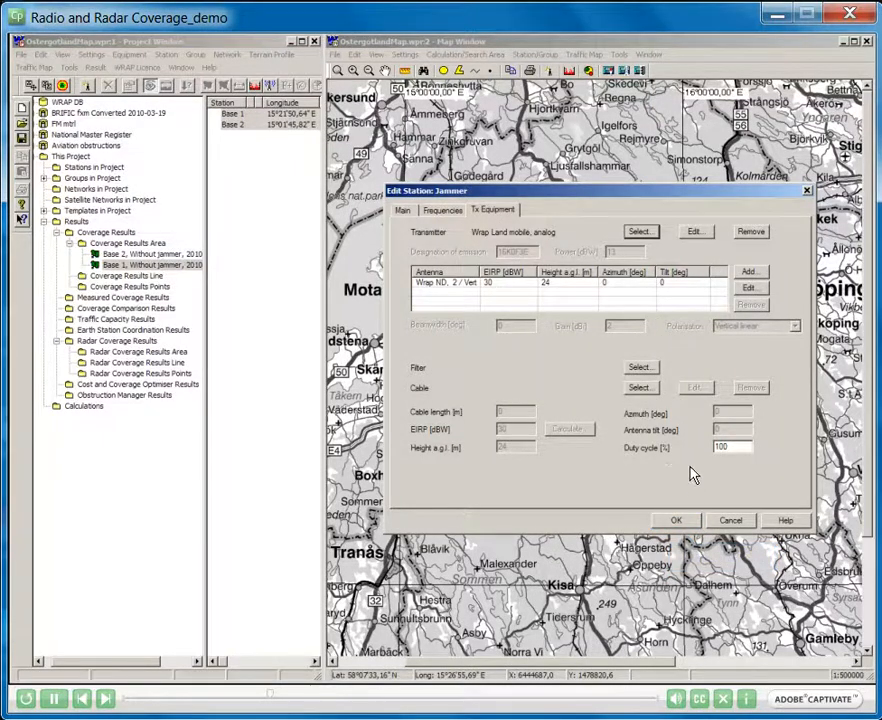
left_click(684, 521)
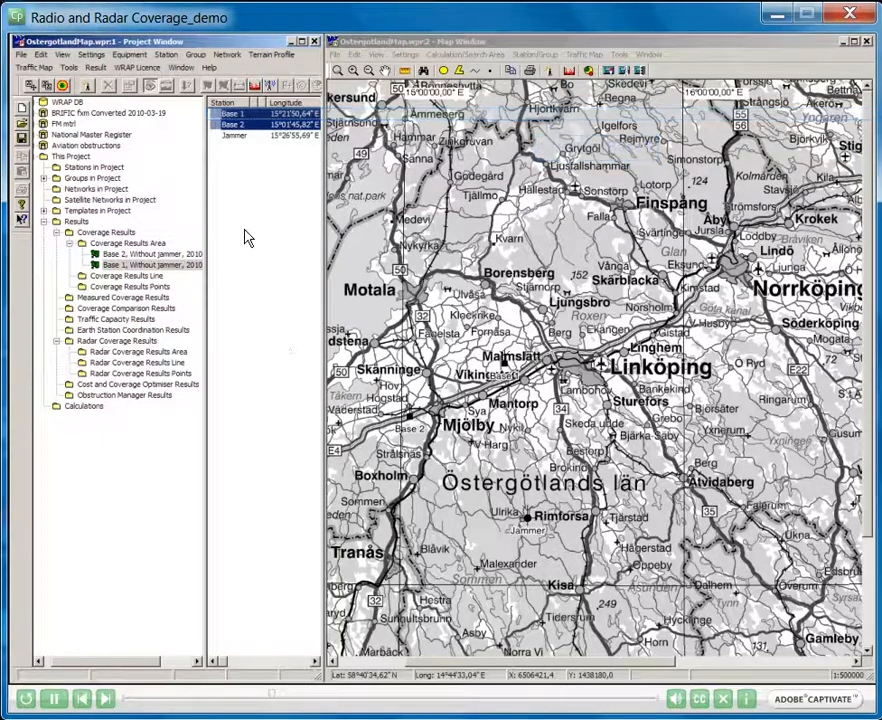
Start a coverage calculation for Base 1 and Base 2, replacing NNN with "With jammer" in its description
left_click(235, 115)
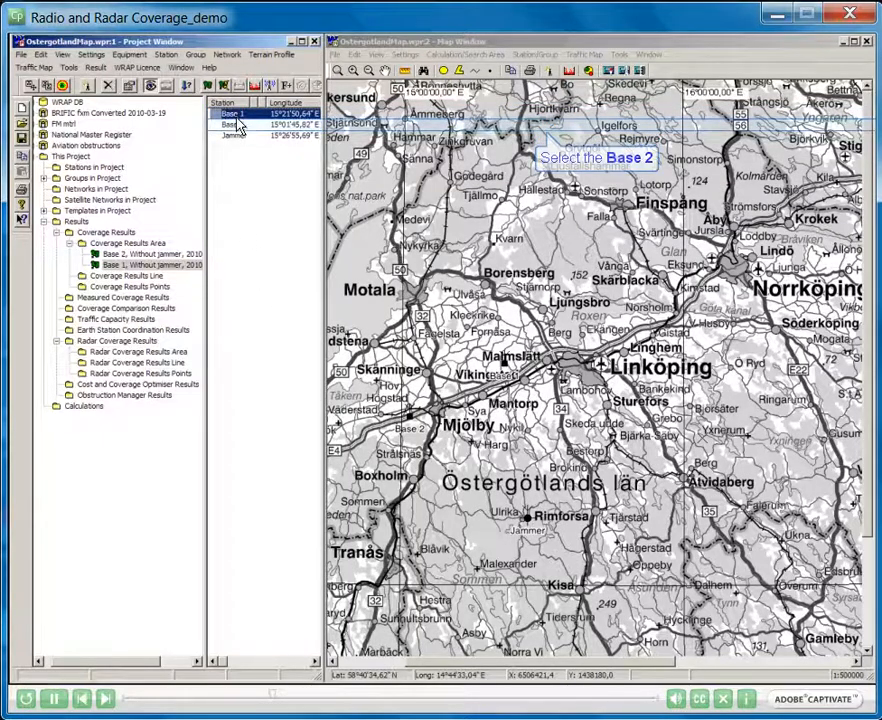
left_click(239, 129, "ctrl")
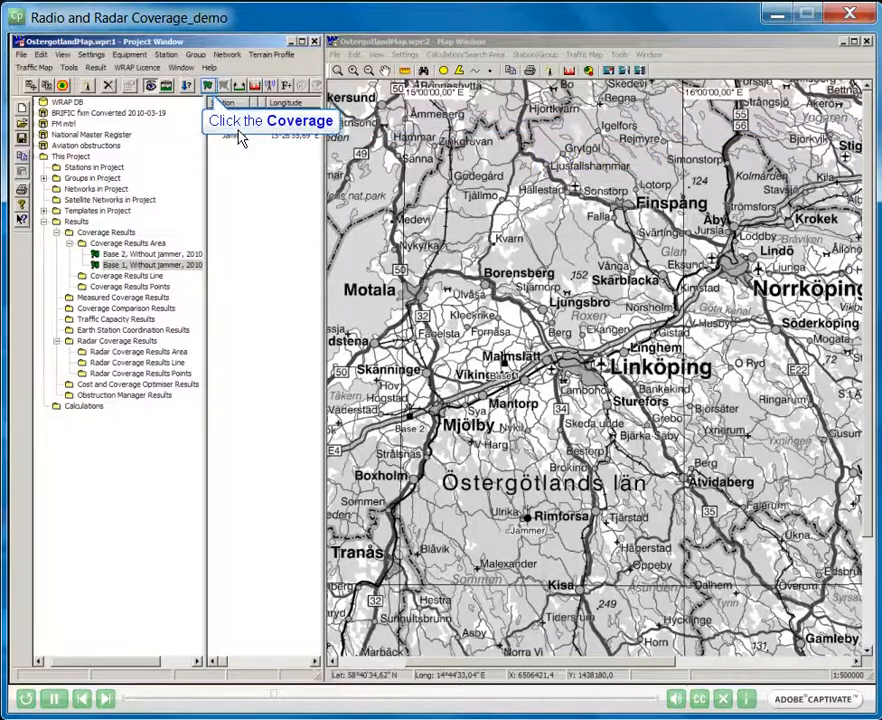
left_click(208, 86)
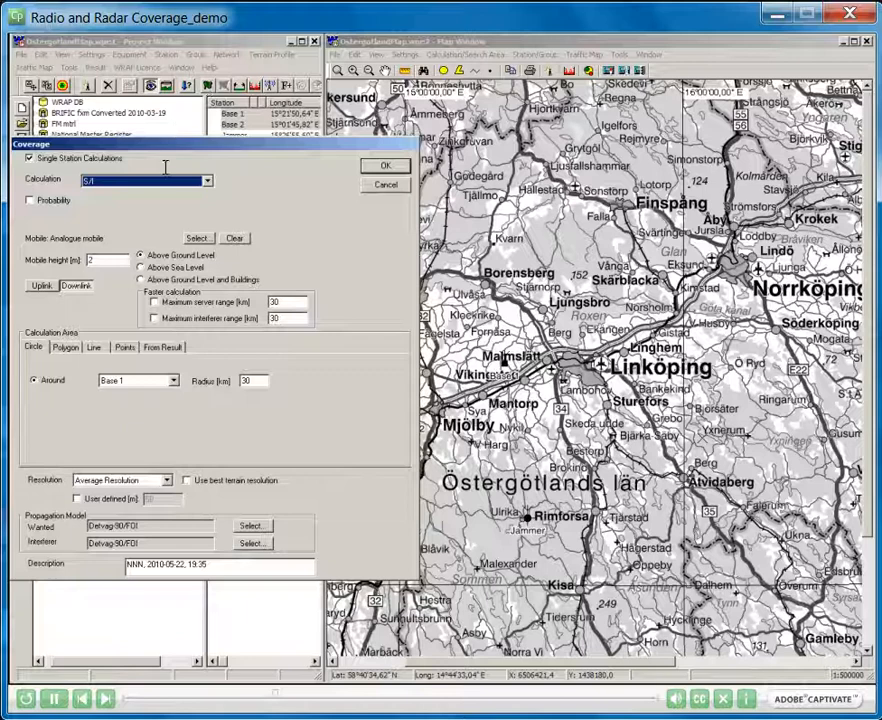
double_click(134, 564)
key("BackSpace")
type("W1")
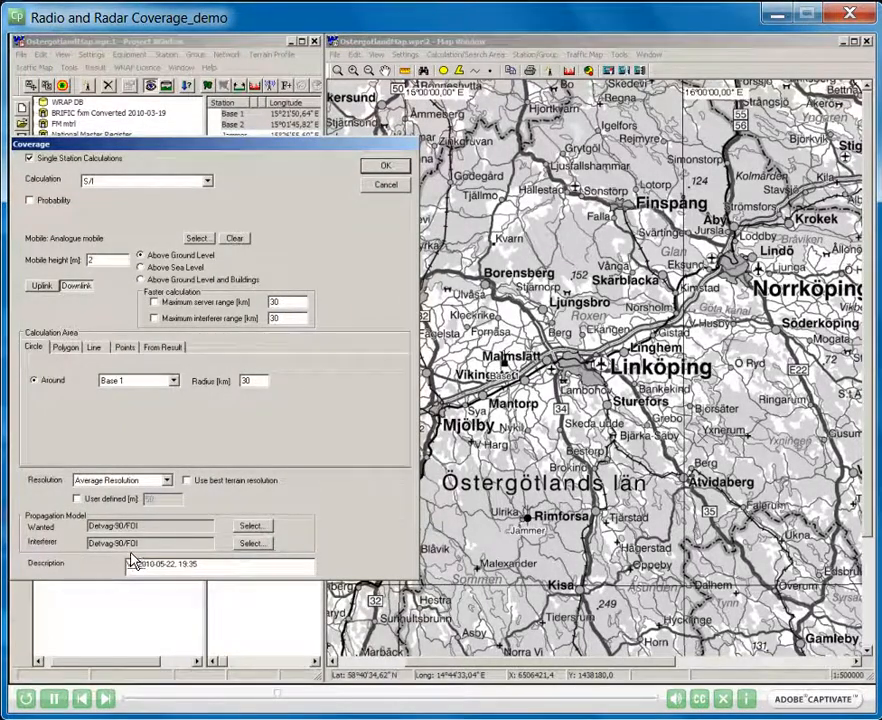
type(" jammer")
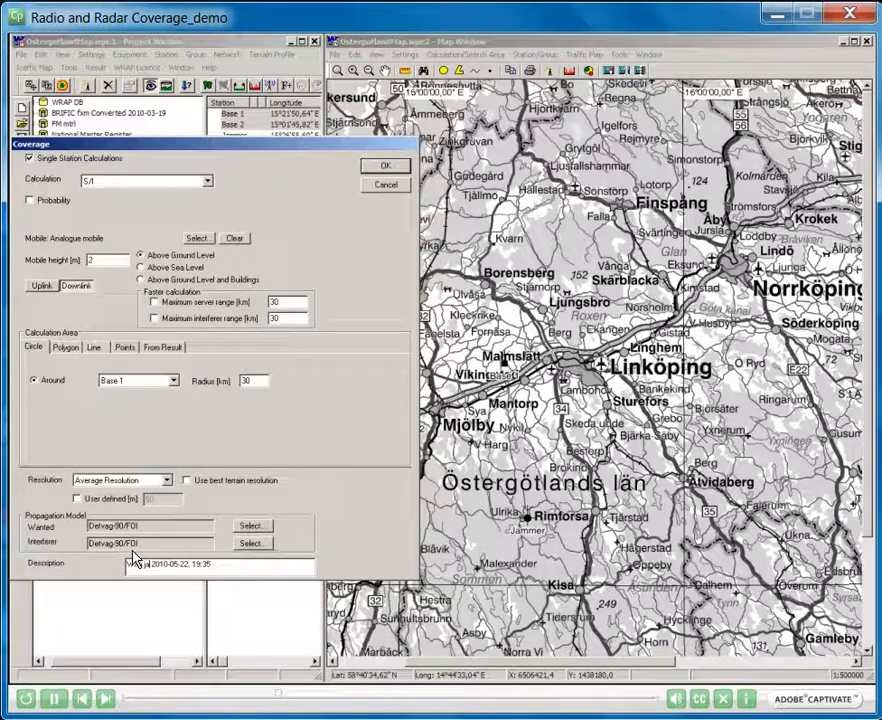
type(",")
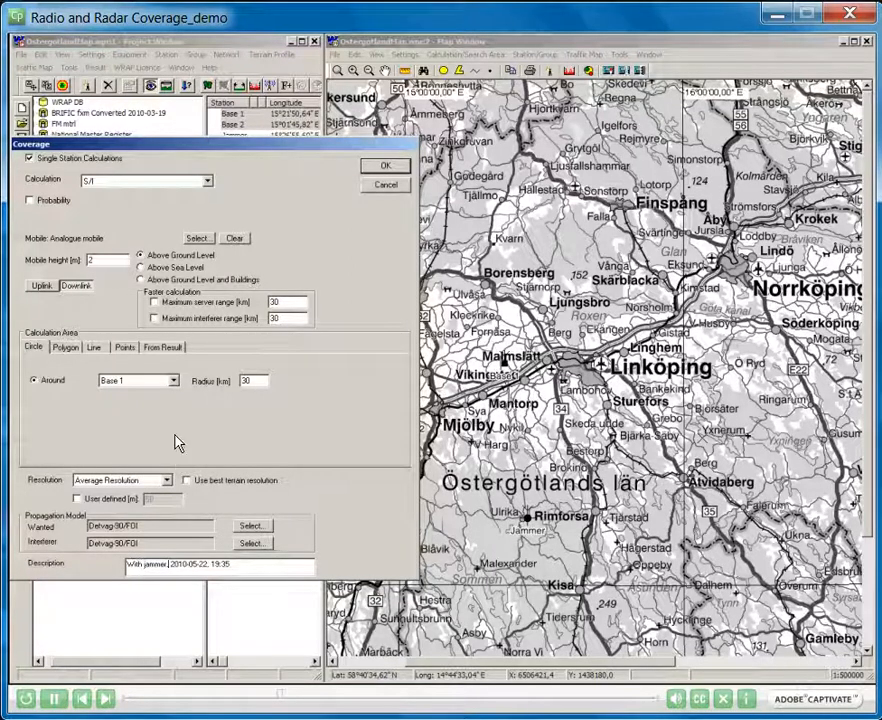
Set the circular calculation area around each station and run the coverage calculation
left_click(173, 381)
left_click(115, 413)
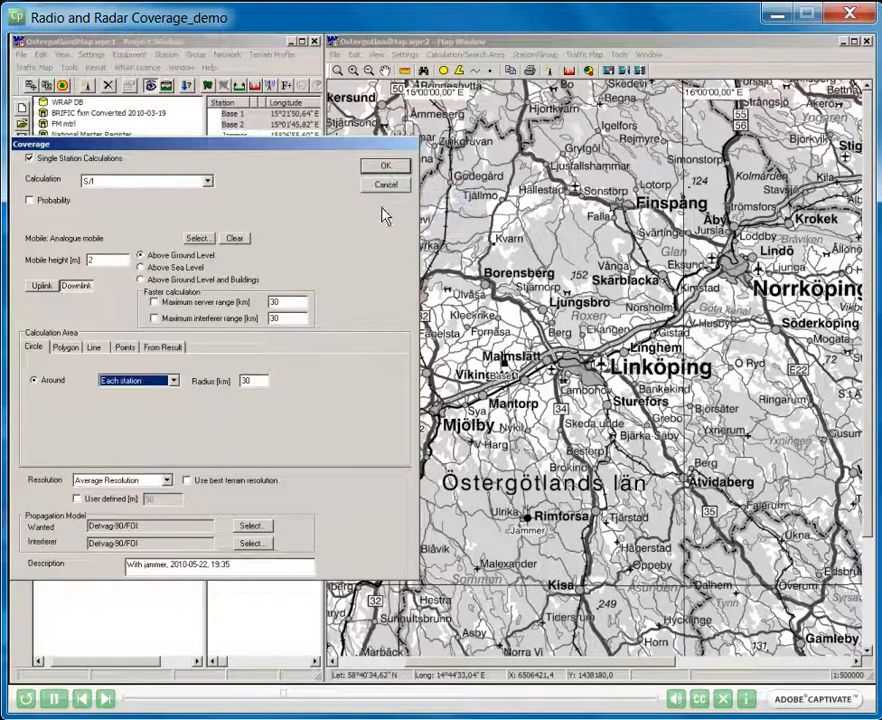
left_click(385, 167)
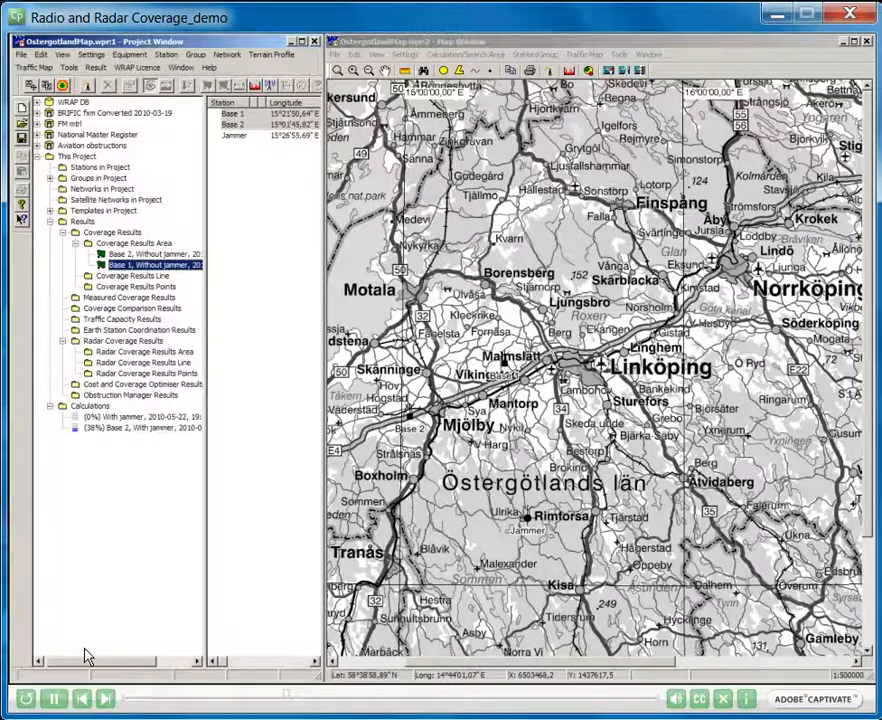
Make the "With jammer" coverage results for Base 1 and Base 2 visible on the map
left_click_drag(87, 659, 140, 662)
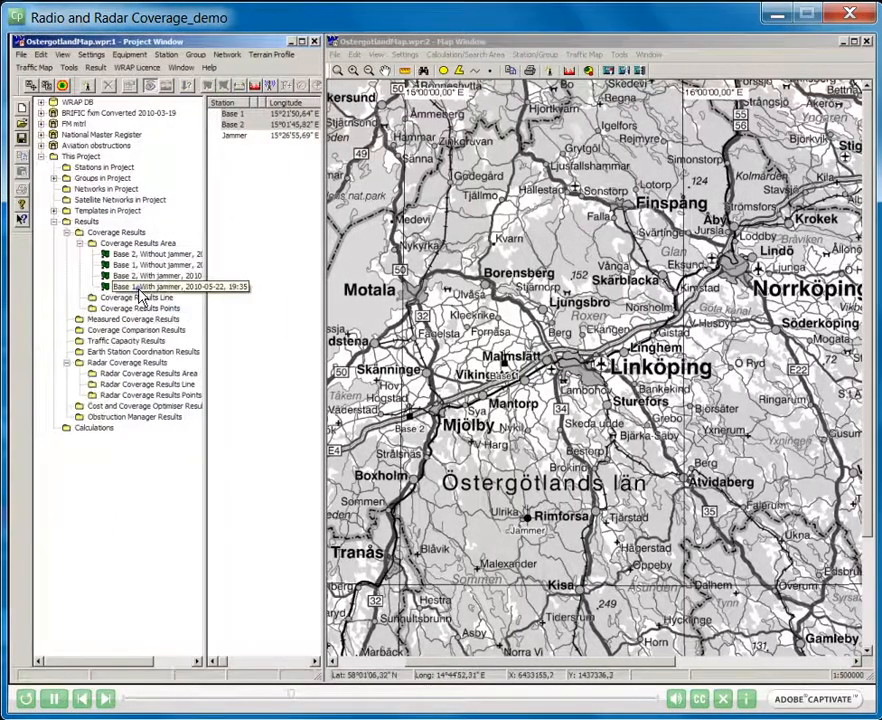
right_click(141, 292)
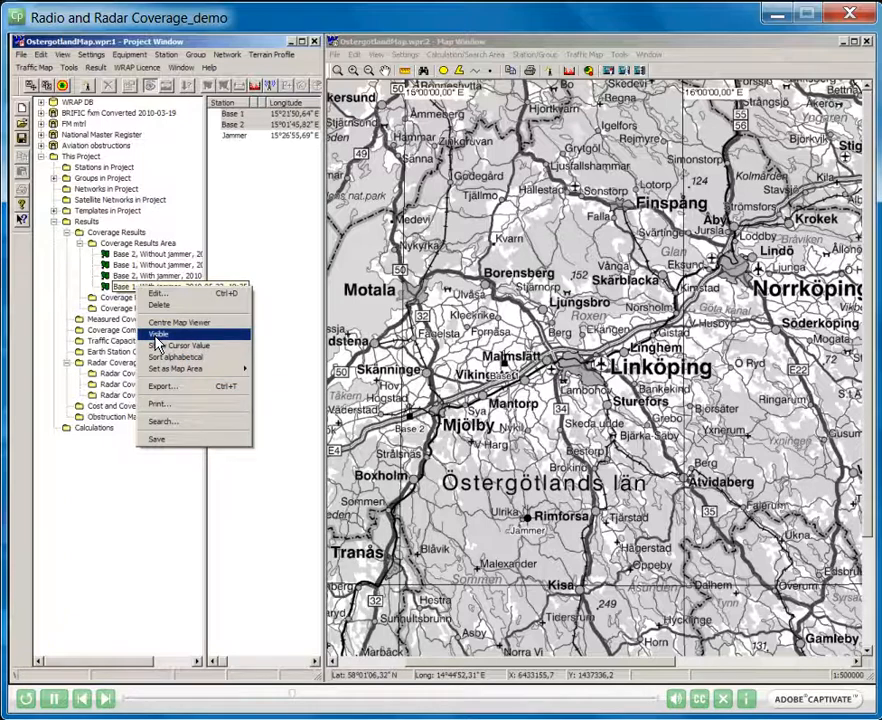
left_click(157, 336)
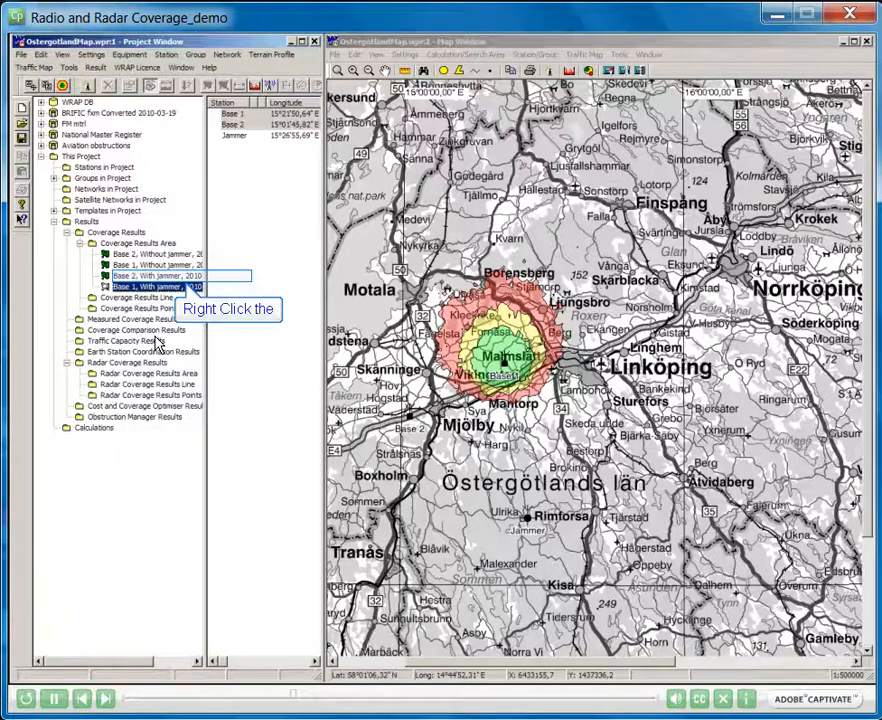
right_click(150, 275)
left_click(157, 325)
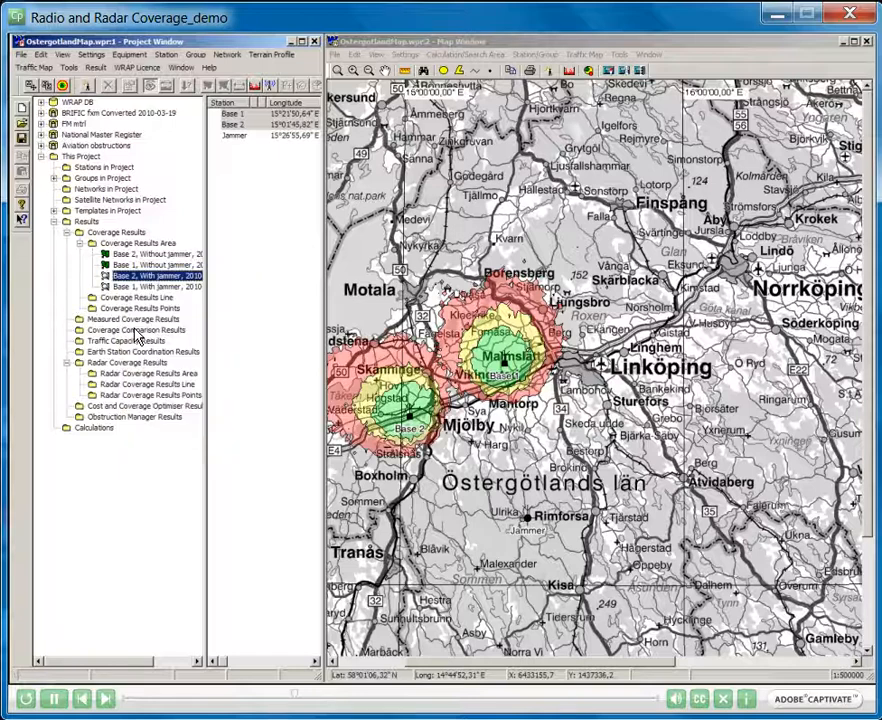
Draw a line on the map from the Radar station eastward to the outer edge of its coverage area
left_click_drag(488, 662, 470, 662)
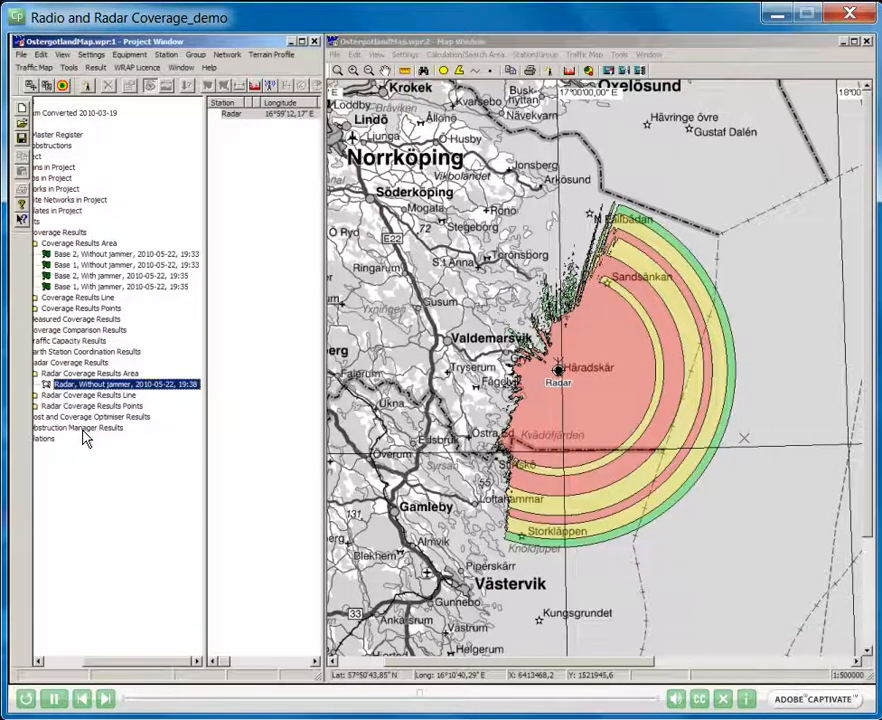
left_click(560, 377)
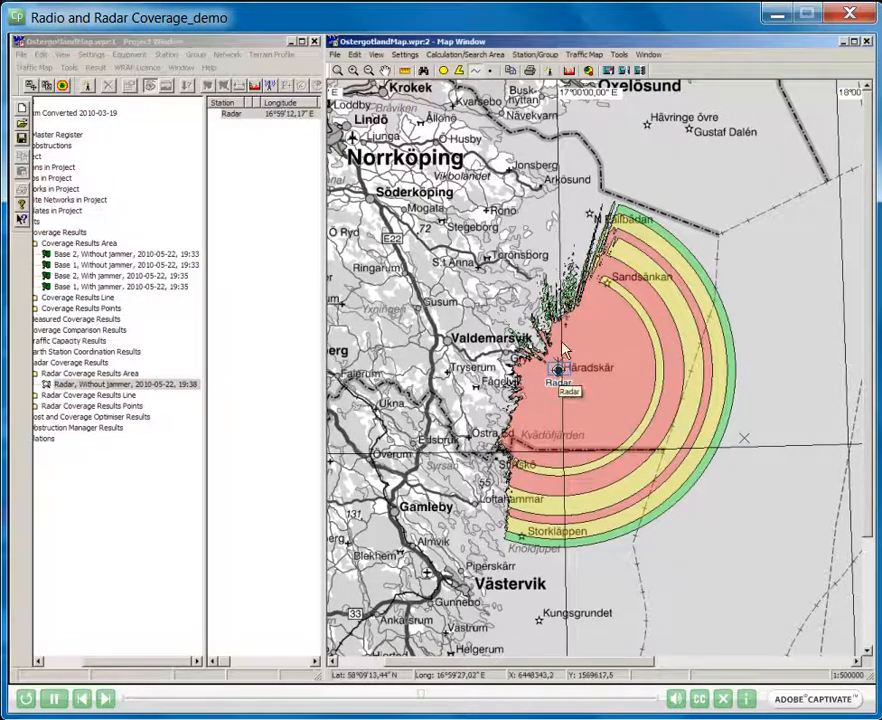
left_click(562, 378)
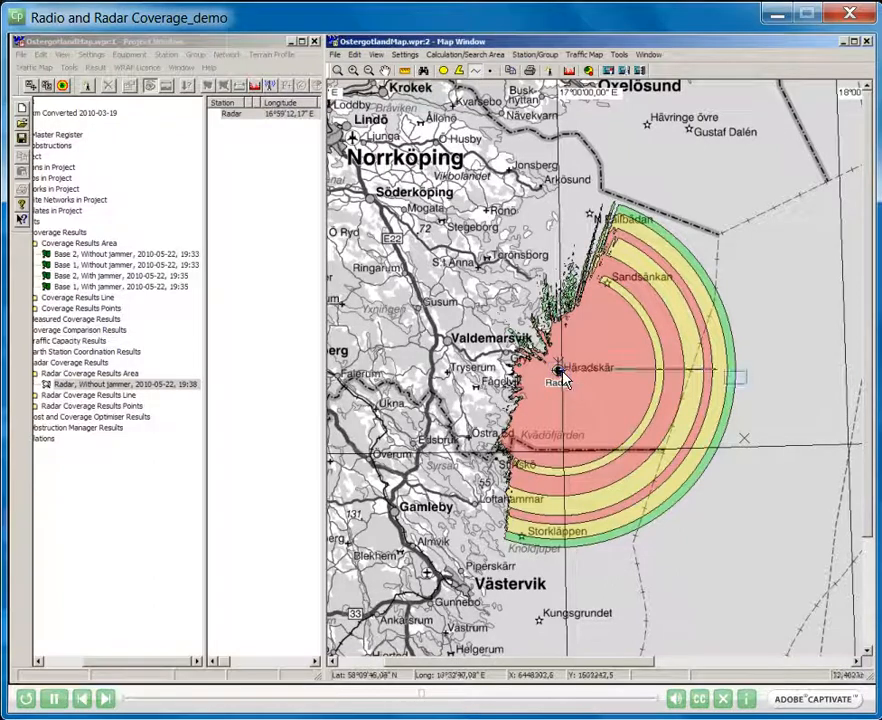
left_click(740, 389)
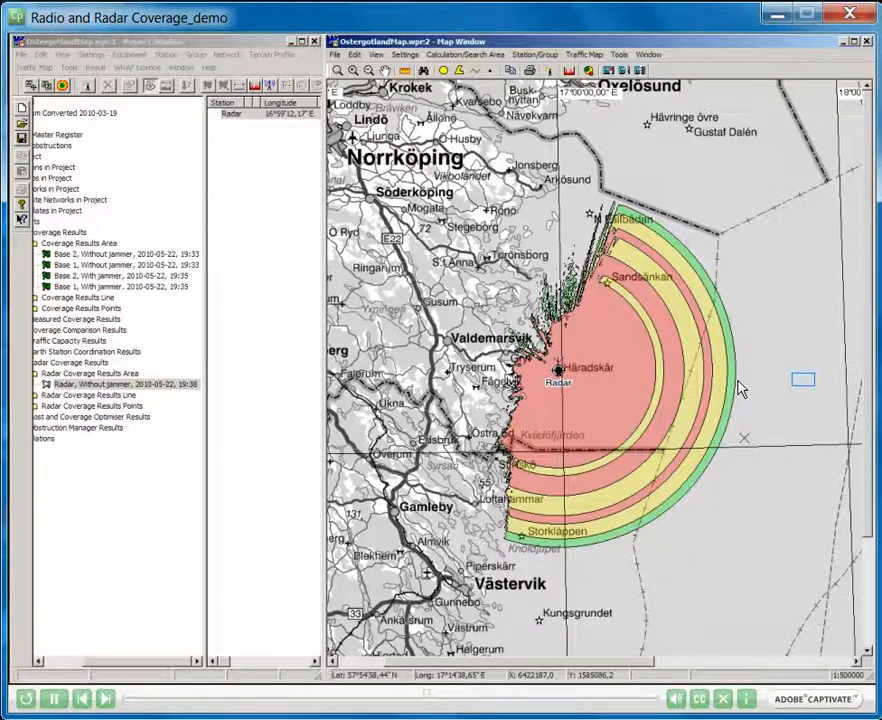
Create a new Tx station at sea east of the radar coverage area from the Jammer template and name it Jammer
left_click(805, 382)
right_click(805, 382)
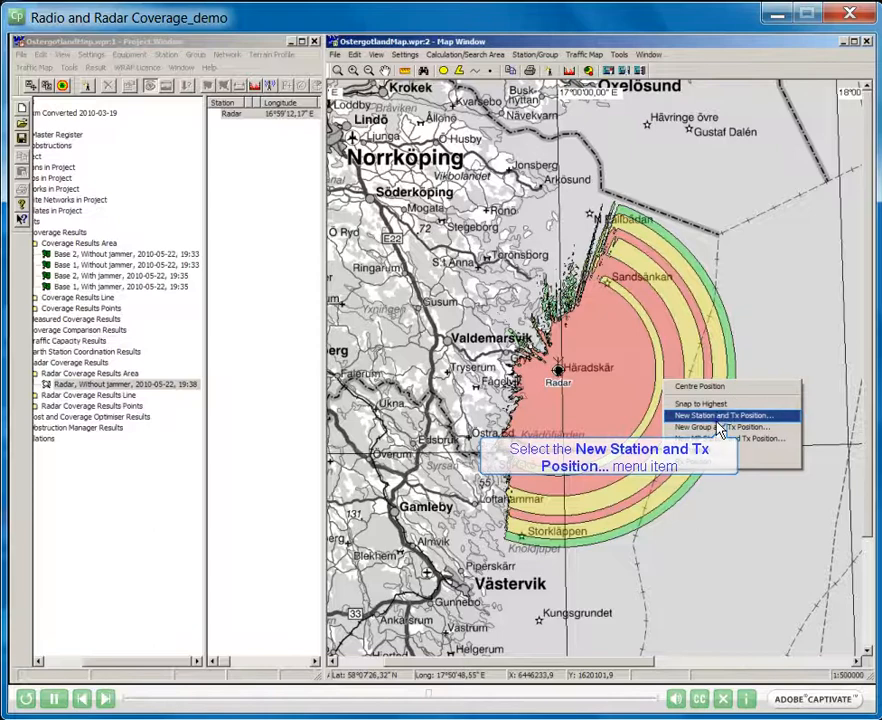
left_click(717, 419)
left_click_drag(755, 313, 772, 376)
left_click(475, 407)
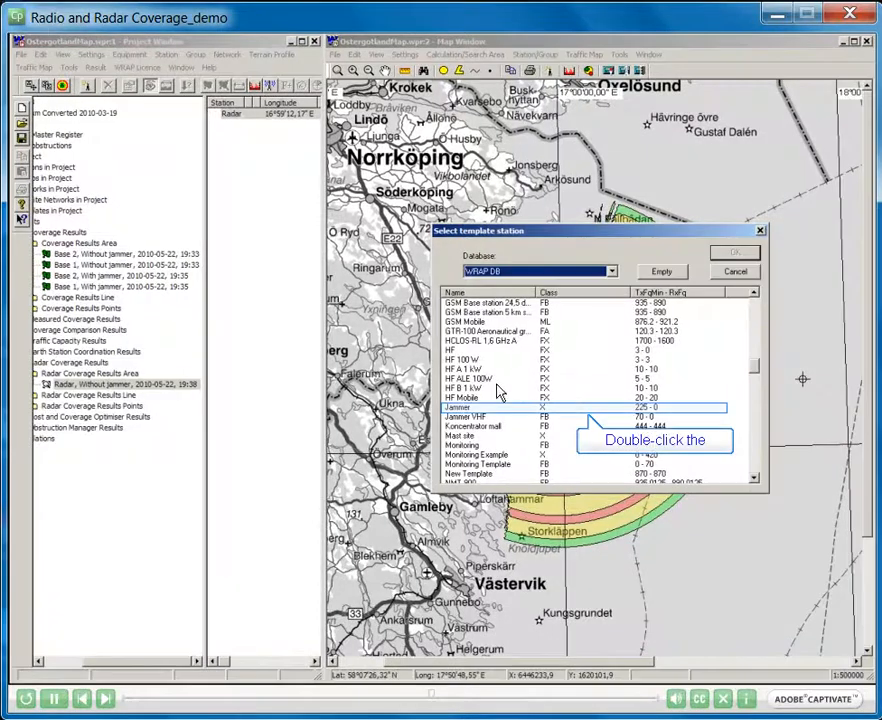
double_click(461, 410)
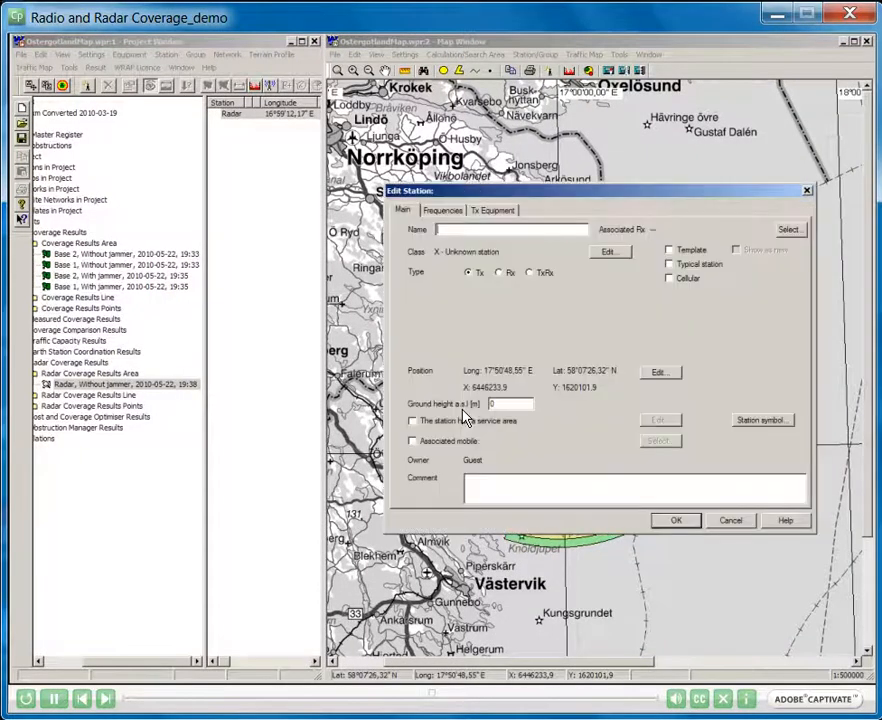
type("Jammer")
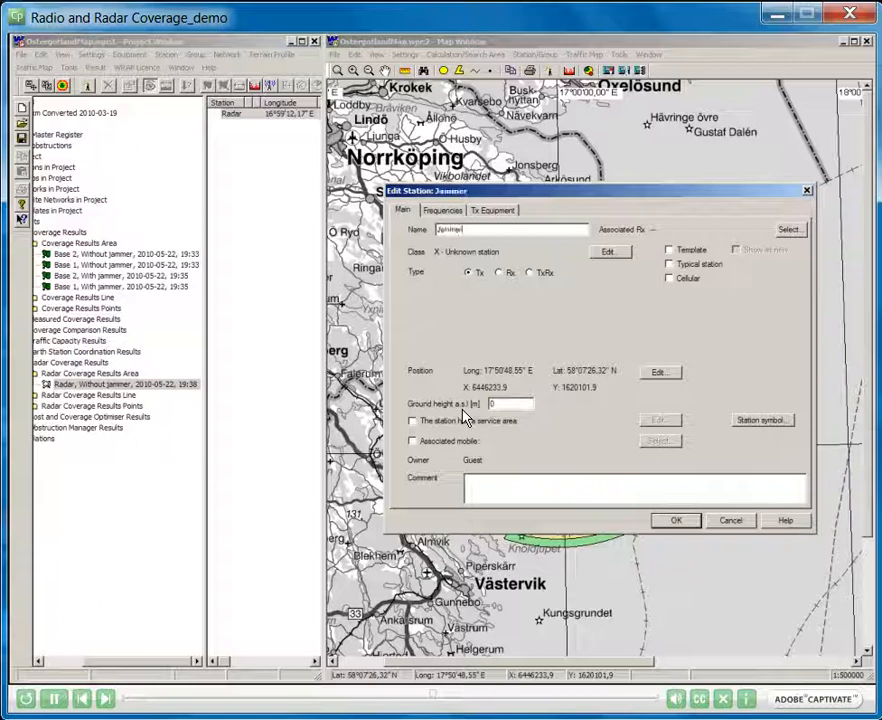
Set the new Jammer station's Tx frequency to 9375 MHz and open its Tx equipment settings
left_click(442, 210)
double_click(465, 296)
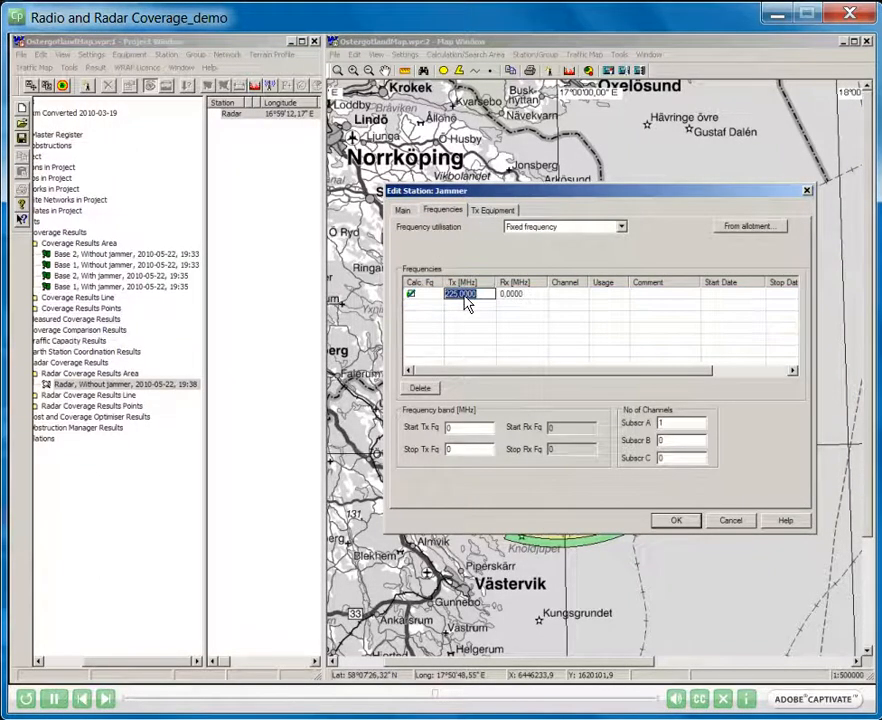
type("9375")
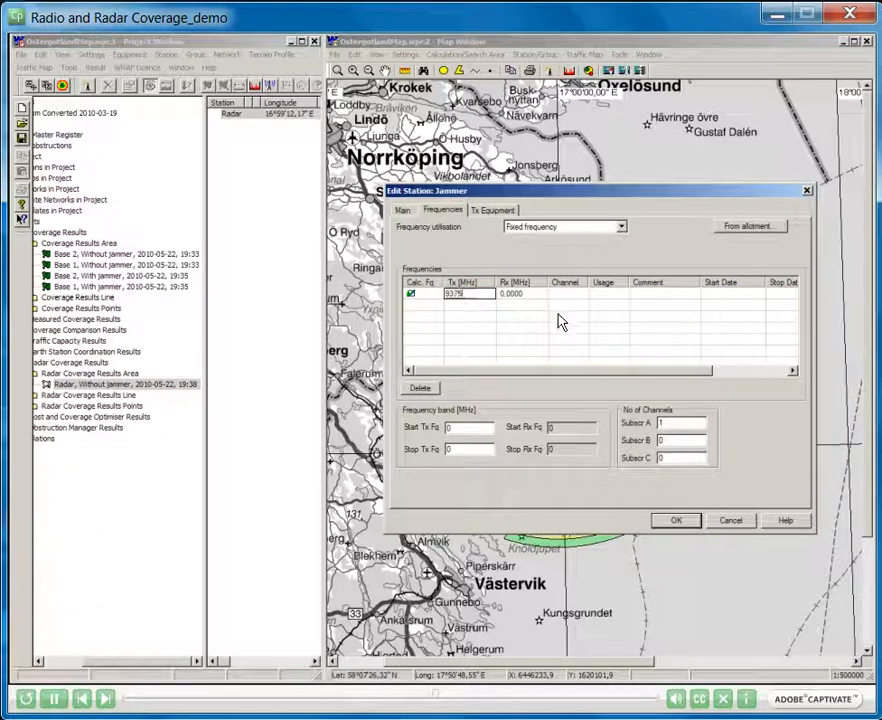
key("Tab")
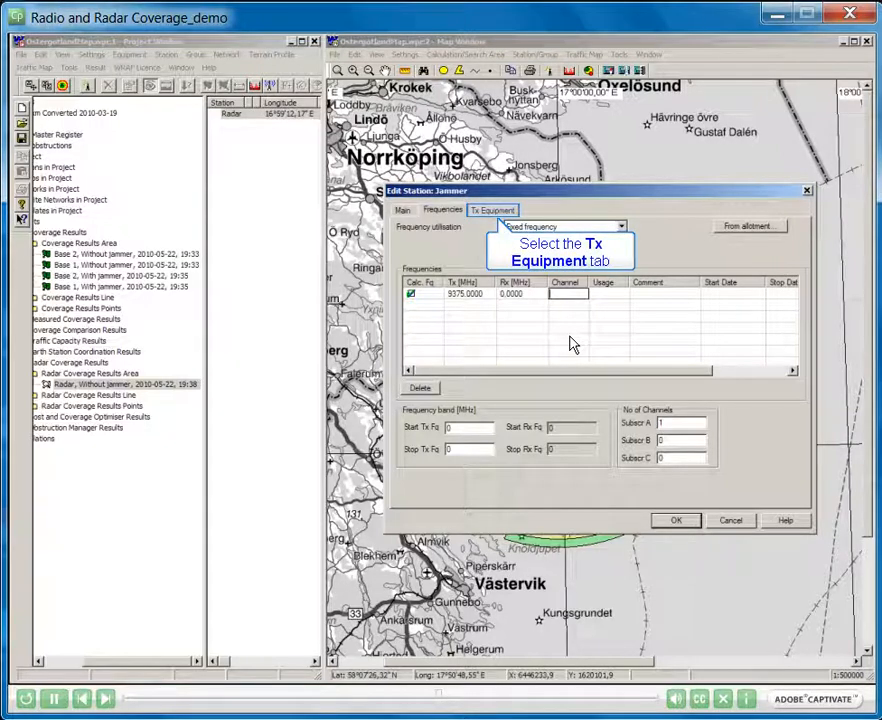
left_click(492, 212)
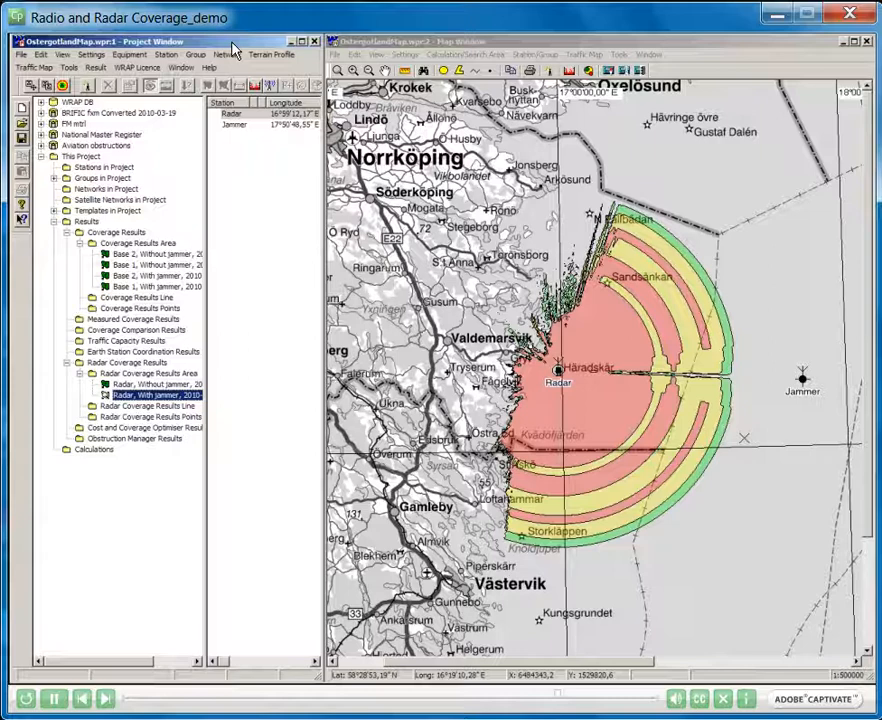
Pan the map west from the radar coverage area to the region around Linköping and Mjölby
left_click(388, 69)
left_click_drag(354, 206, 695, 305)
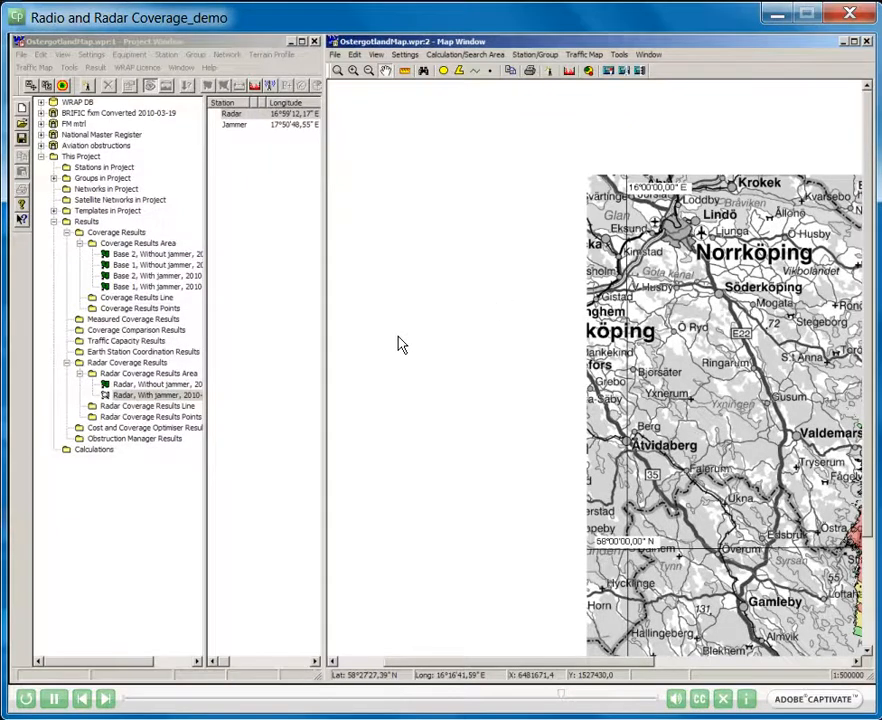
left_click_drag(403, 344, 563, 360)
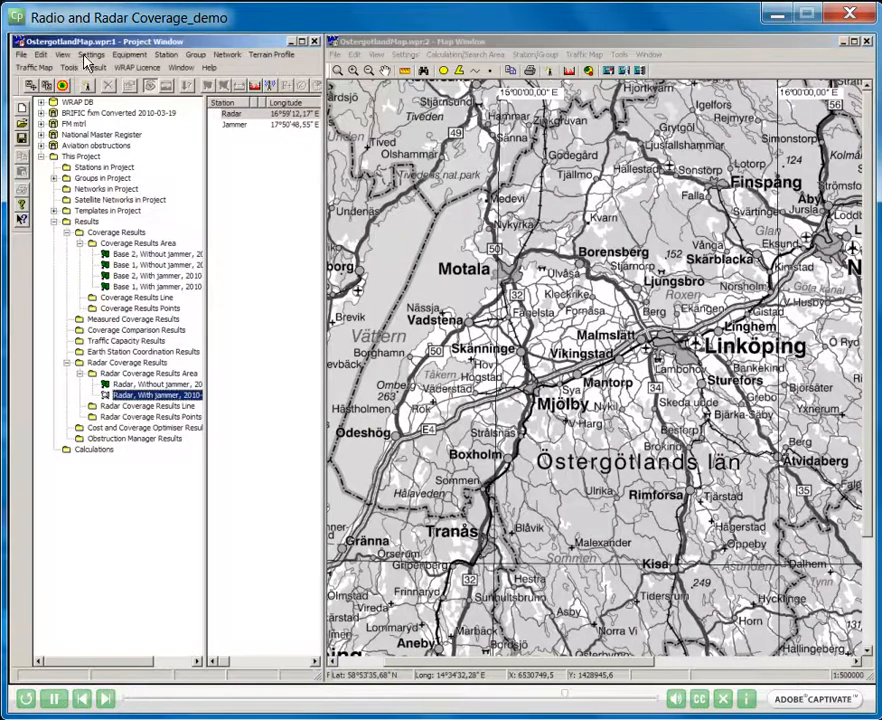
Start the Cost and Coverage Optimiser and load its settings from CovOptJammingMotala.wco
left_click(69, 67)
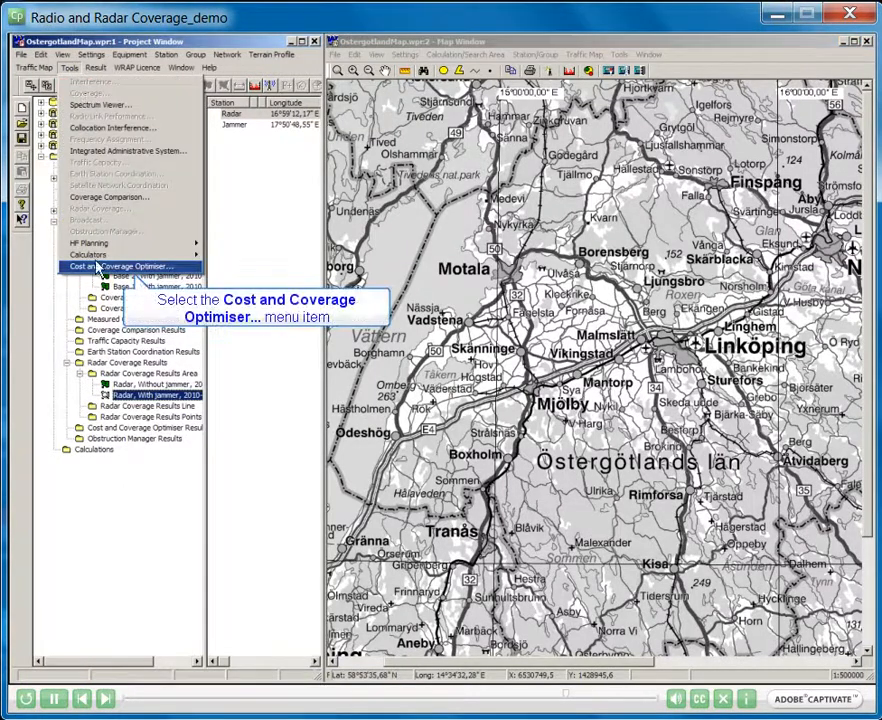
left_click(97, 268)
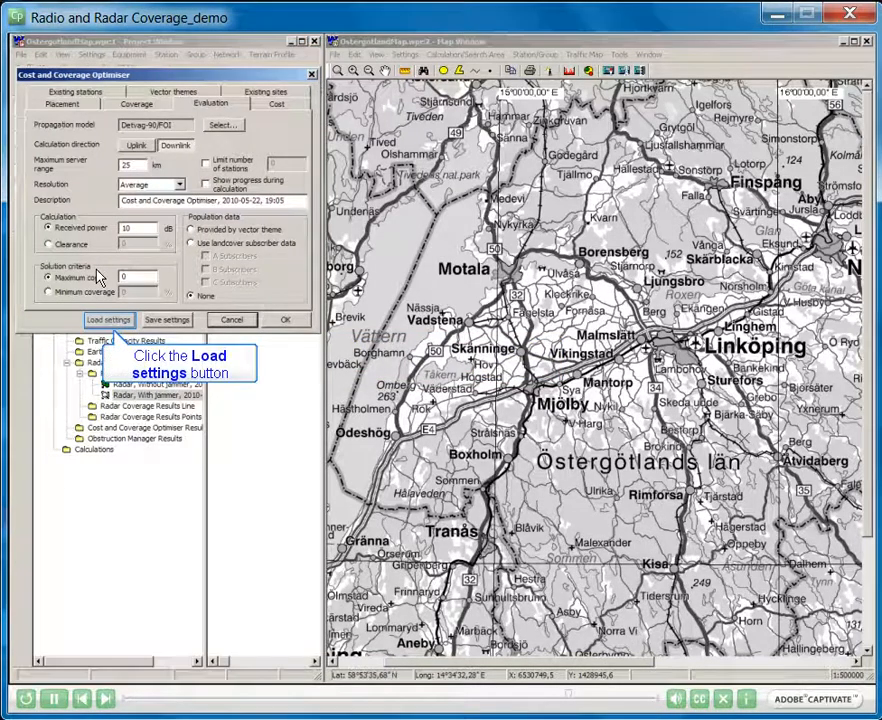
left_click(112, 322)
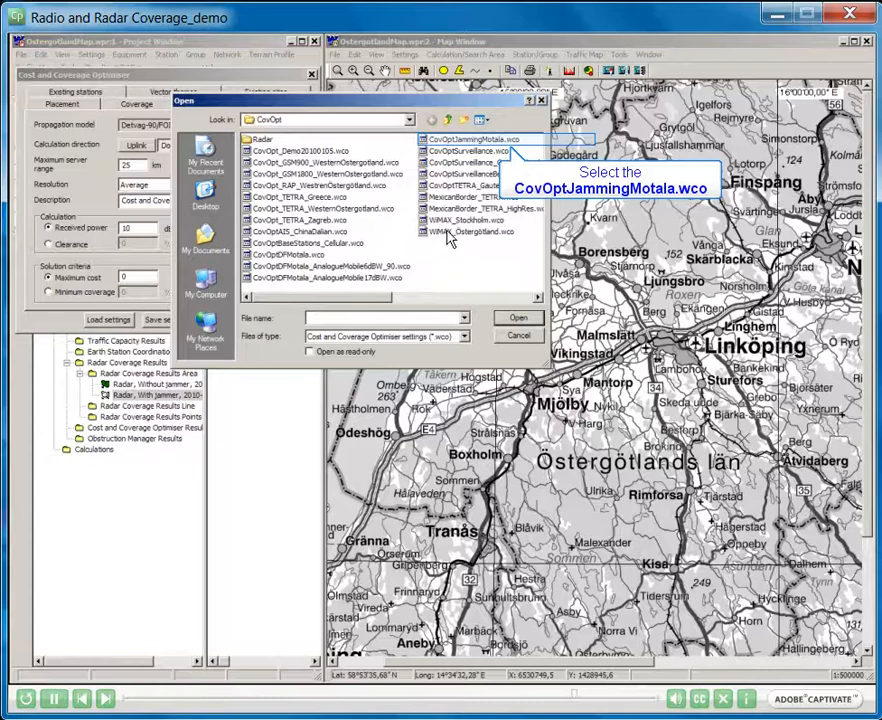
left_click(472, 139)
left_click(516, 321)
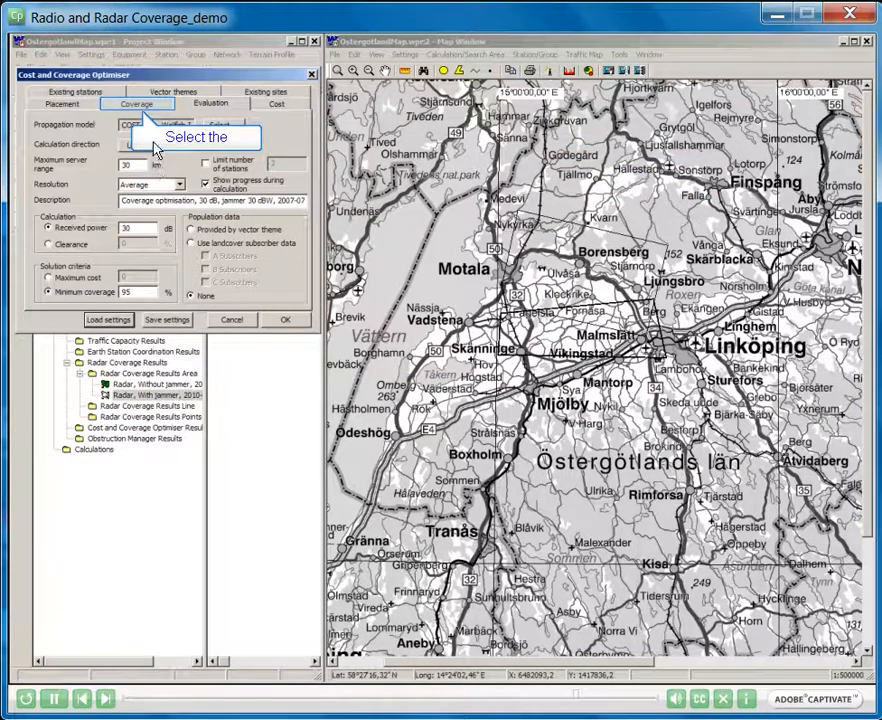
Highlight the coverage area Area 1 on the map and review the optimiser's coverage settings
left_click(150, 107)
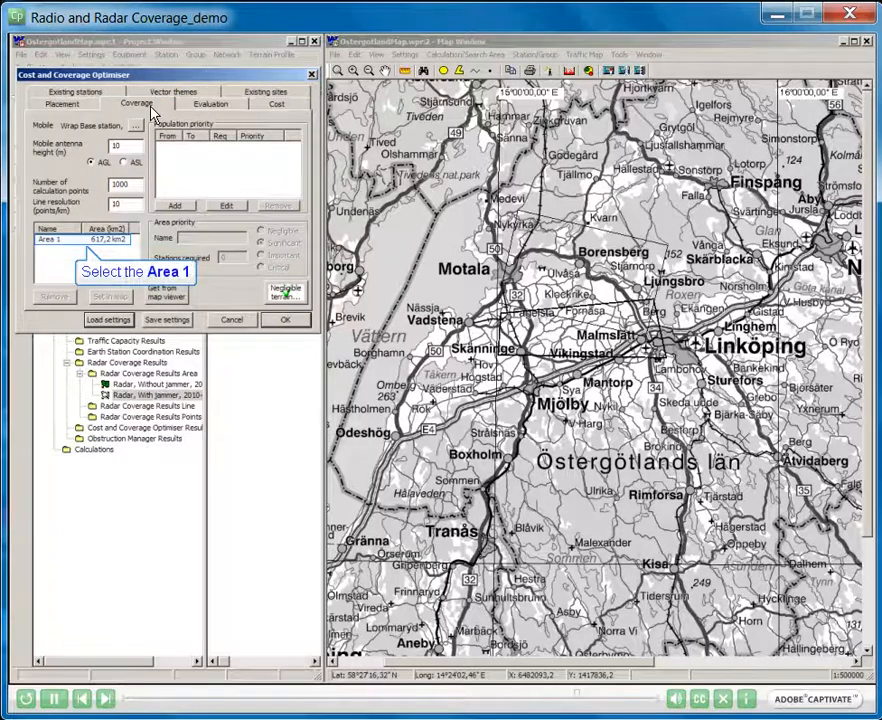
left_click(48, 239)
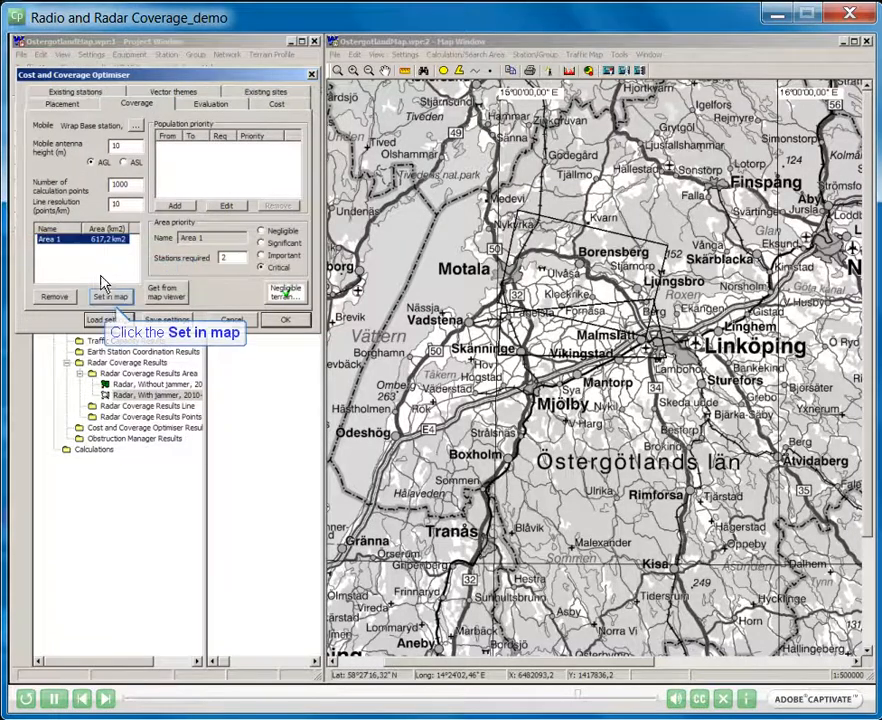
left_click(108, 299)
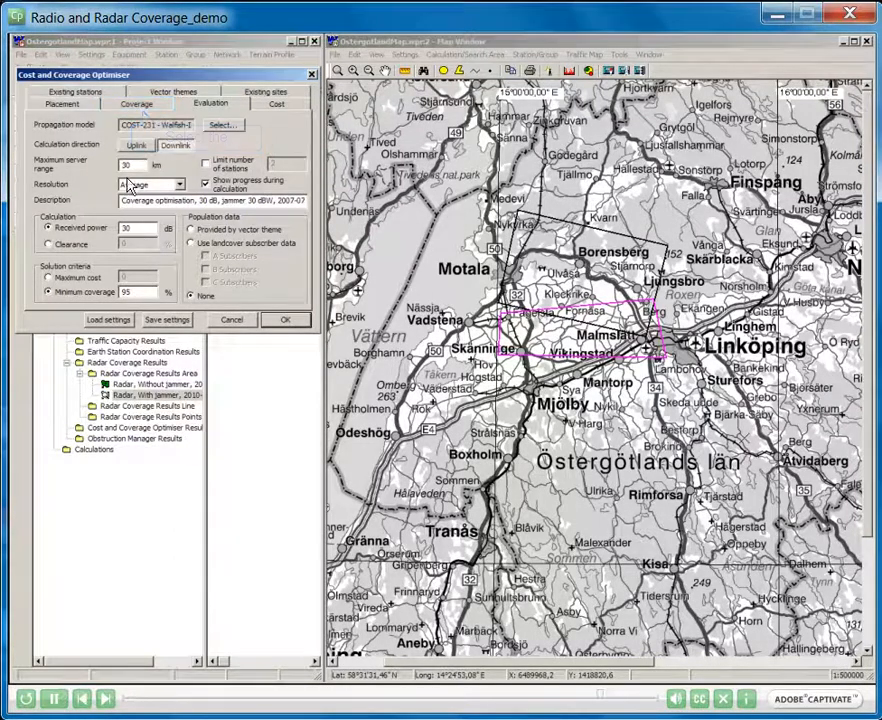
left_click(128, 108)
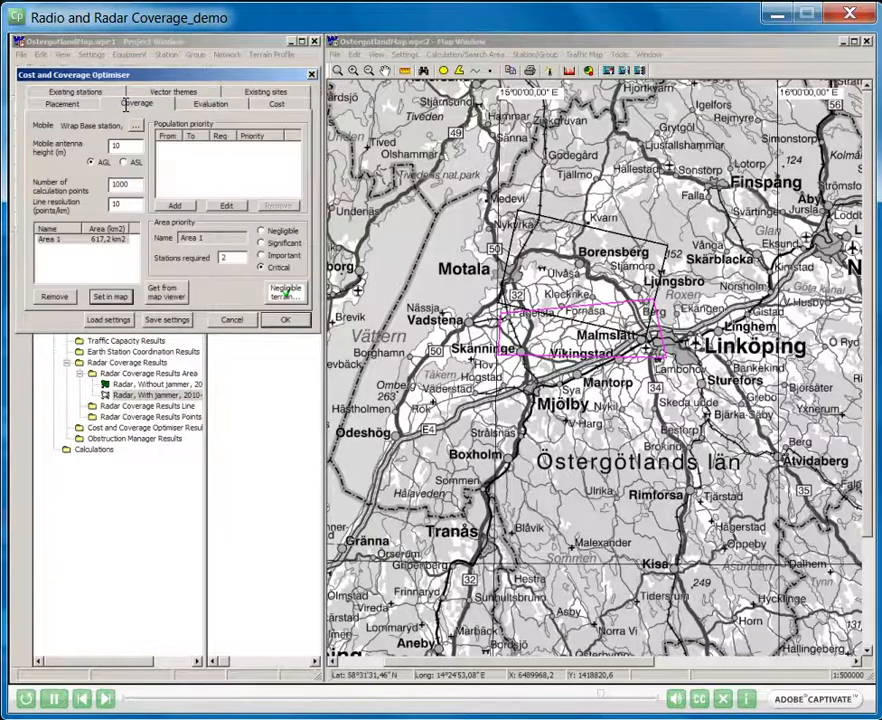